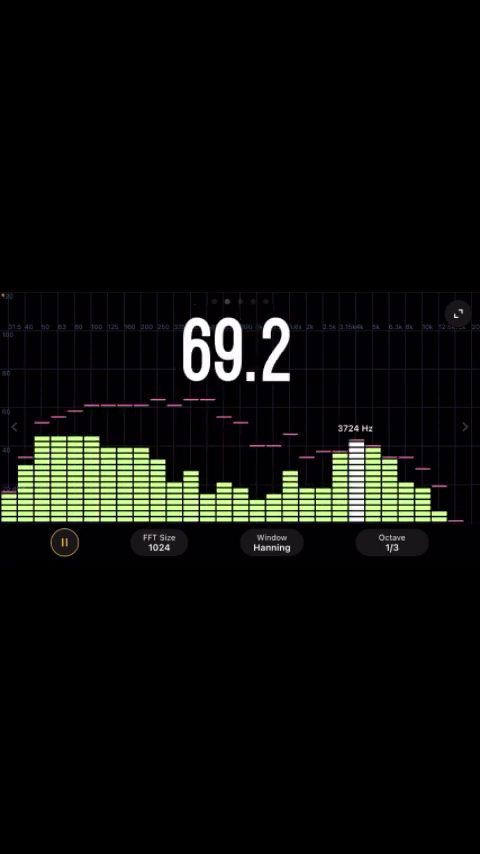
Probe the 40 Hz band level, then expand the spectrum chart to fill the view.
{"action": "left_click_drag", "start_coordinate": [57, 430], "coordinate": [25, 458]}
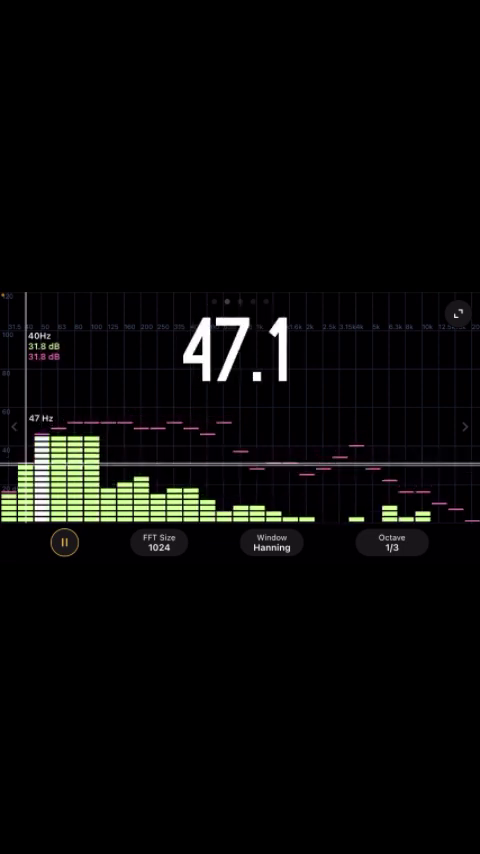
{"action": "left_click", "coordinate": [458, 314]}
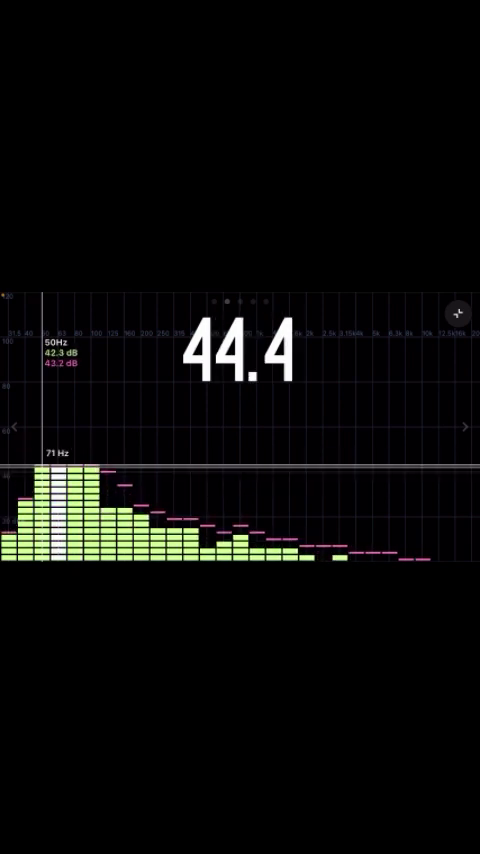
Move the frequency cursor to the 125 Hz band, reading about 34 dB.
{"action": "left_click", "coordinate": [108, 420]}
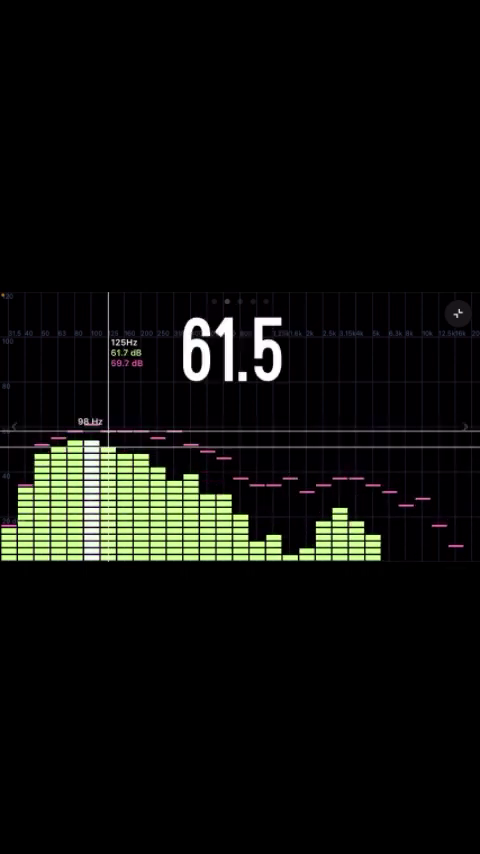
Probe the 8 kHz band, then move the frequency cursor to the 2.5 kHz band.
{"action": "left_click", "coordinate": [406, 512]}
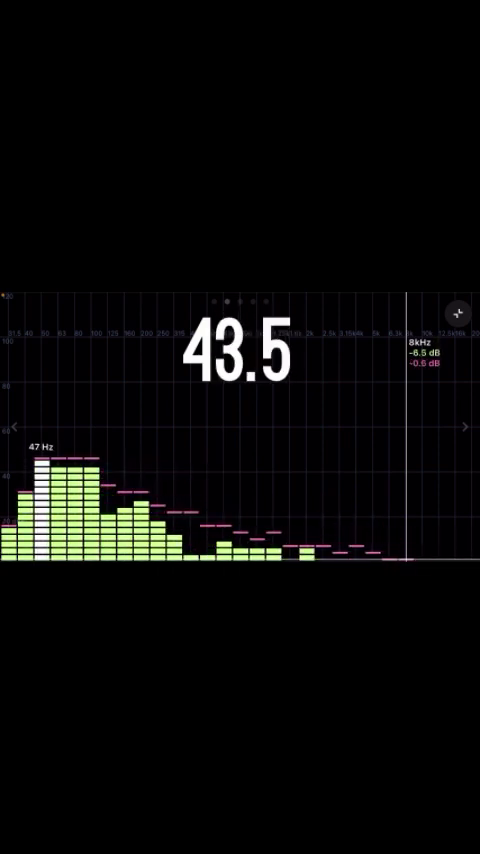
{"action": "left_click", "coordinate": [323, 430]}
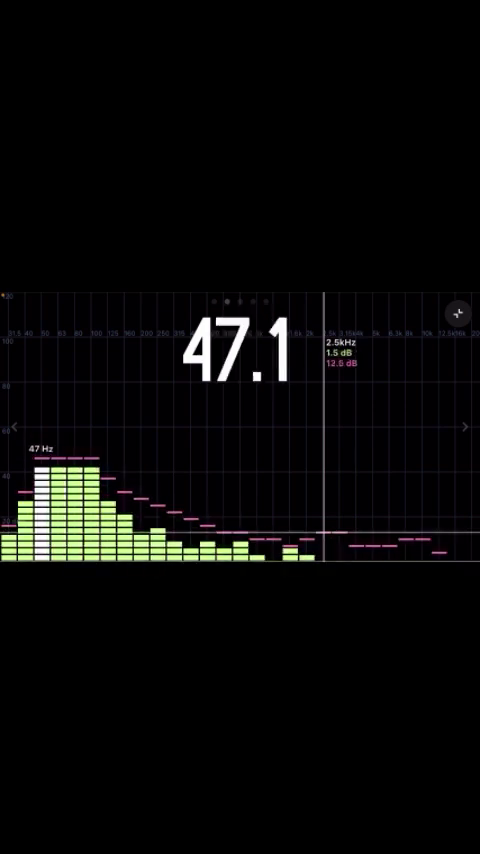
Move the frequency cursor back to the 50 Hz band, reading about 40 dB.
{"action": "left_click", "coordinate": [42, 458]}
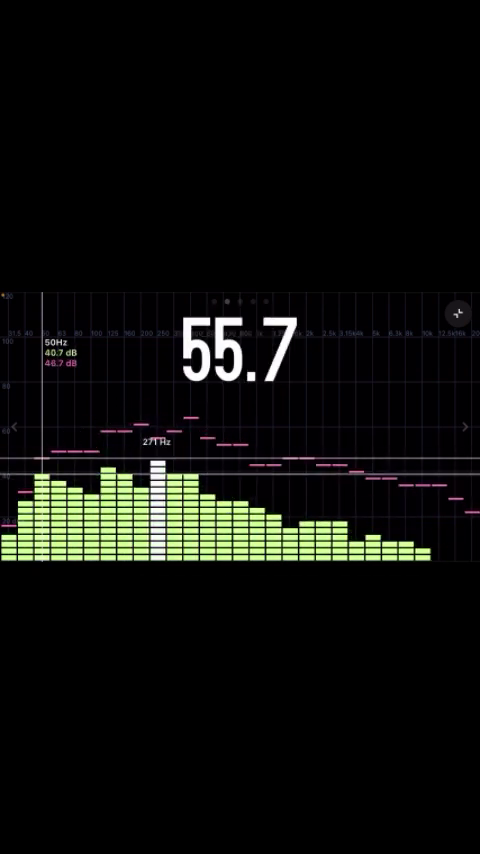
Go back to the dB meter, reopen the spectrum full screen, and drop a cursor near 315 Hz.
{"action": "left_click", "coordinate": [458, 313]}
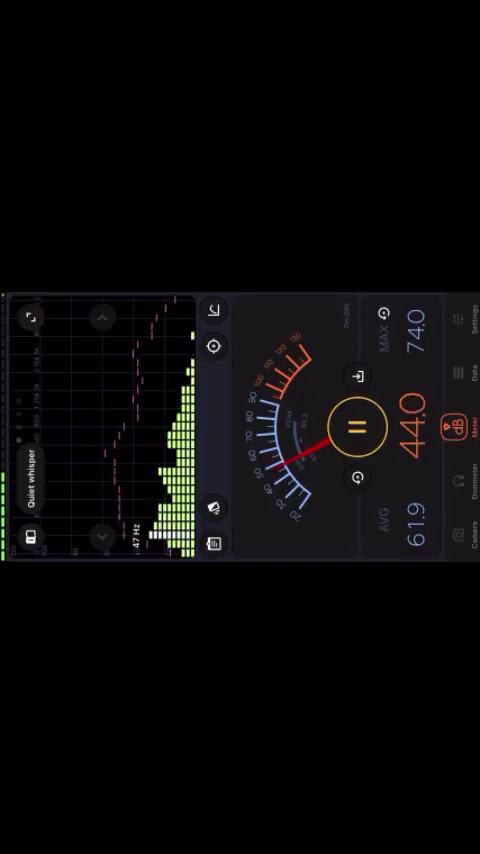
{"action": "left_click", "coordinate": [31, 317]}
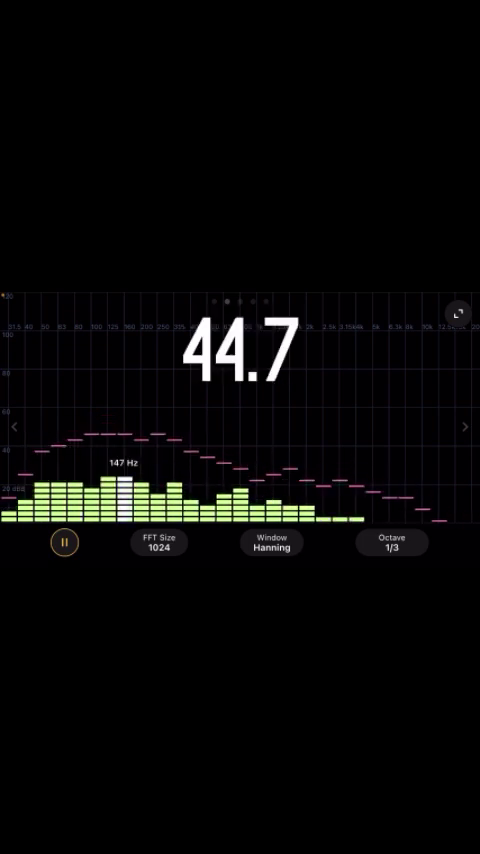
{"action": "left_click", "coordinate": [175, 463]}
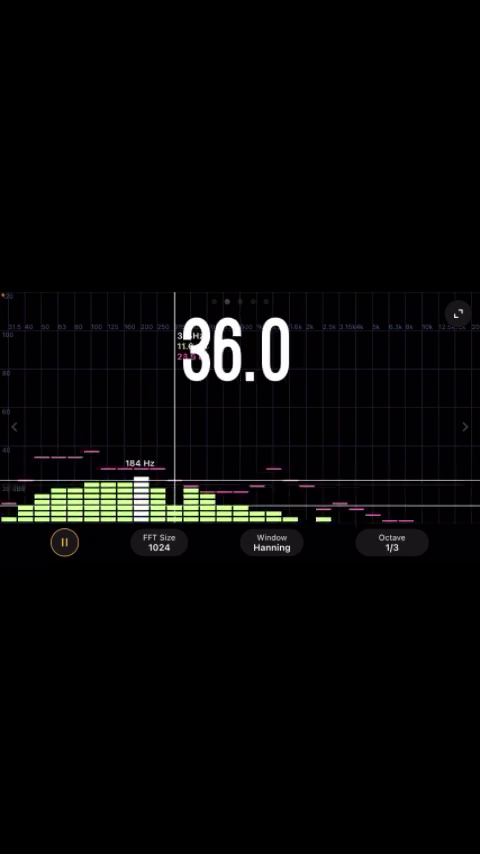
Hide the FFT Size/Window/Octave bar, keeping the probe on 315 Hz near 16 dB.
{"action": "left_click", "coordinate": [458, 313]}
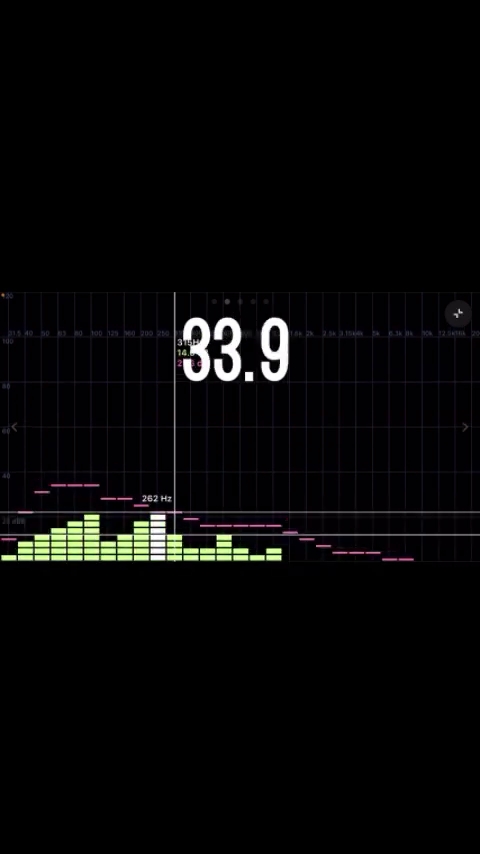